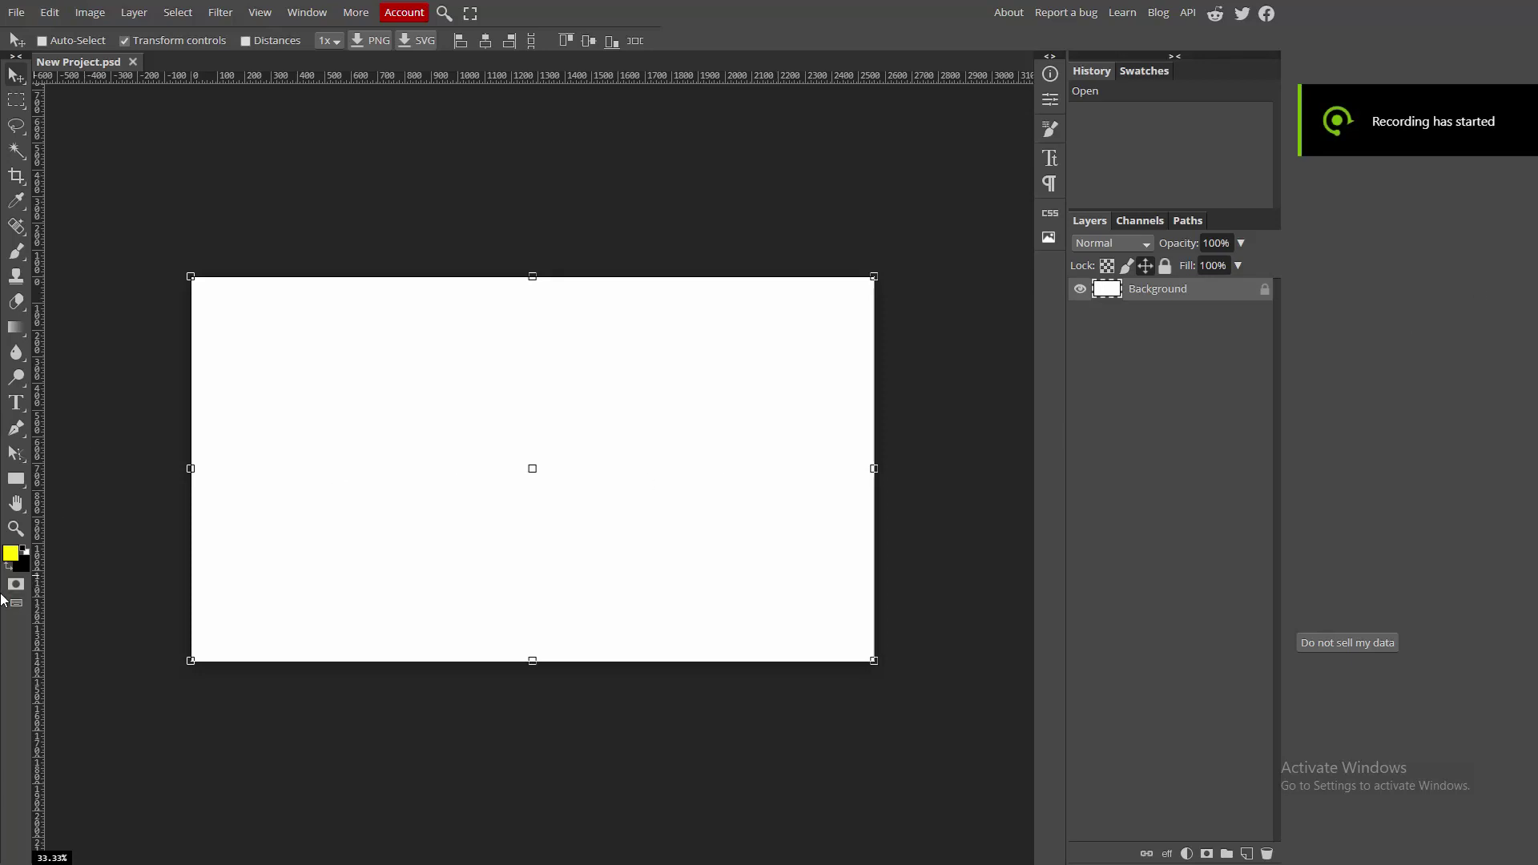
# Step: Set the foreground colour to green 00ff00 and fill the white Background layer with the Paint Bucket
pyautogui.press('x')
pyautogui.click(15, 568)
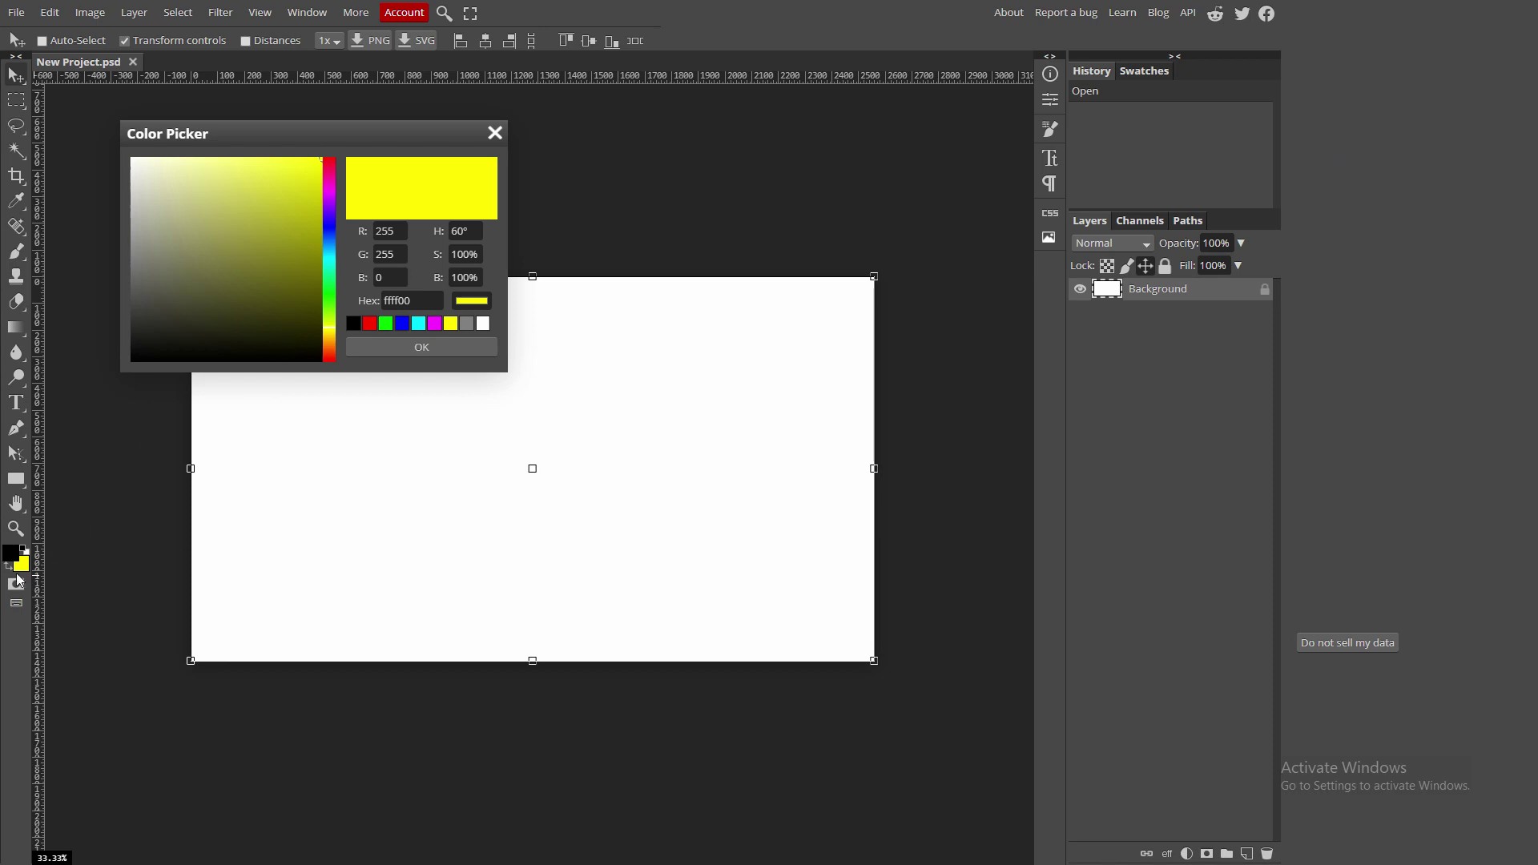
pyautogui.press('x')
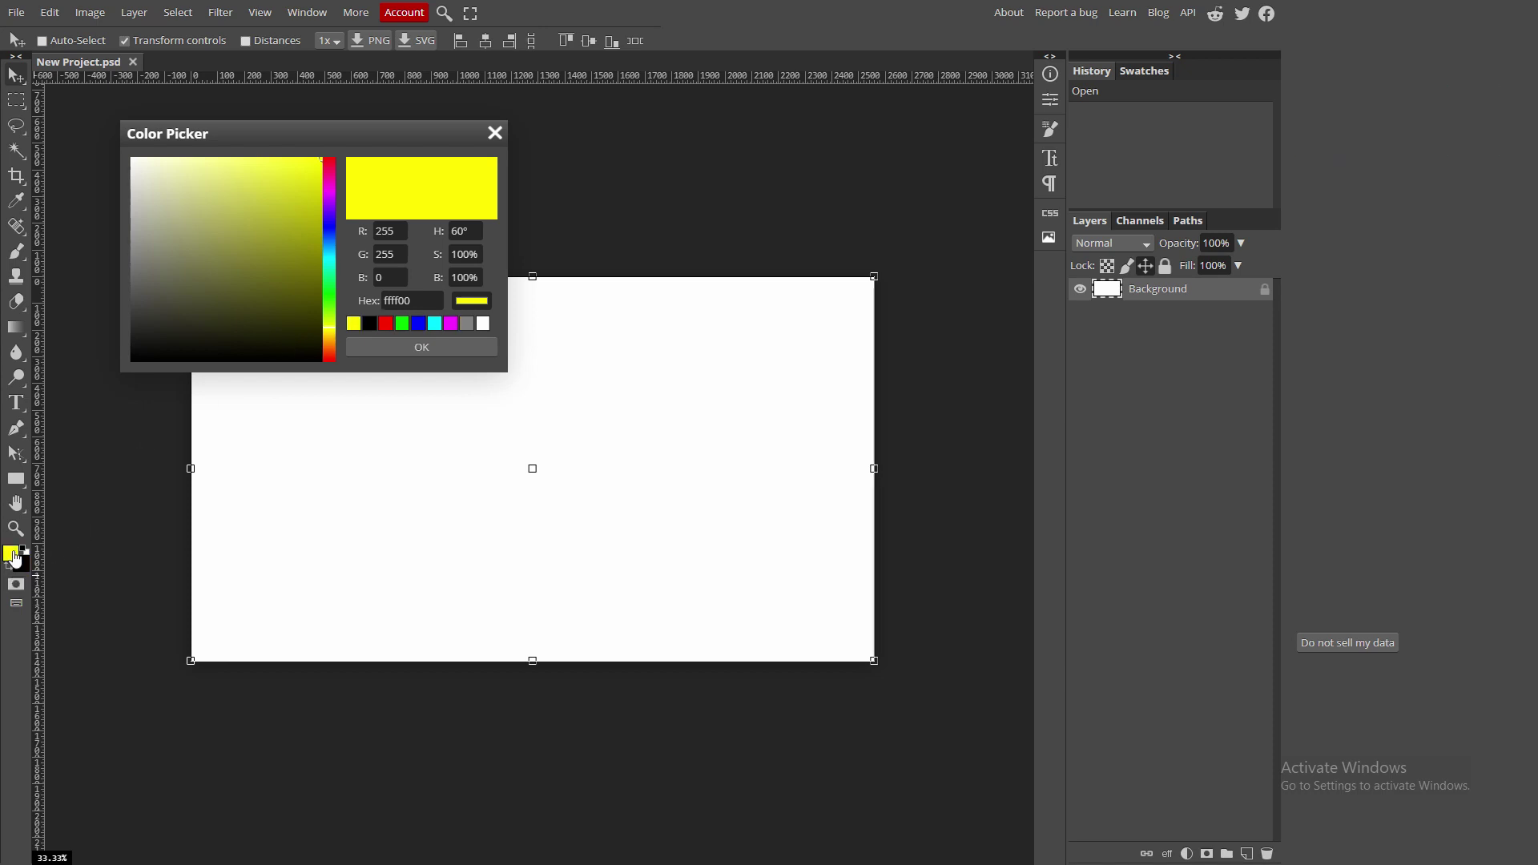
pyautogui.click(403, 323)
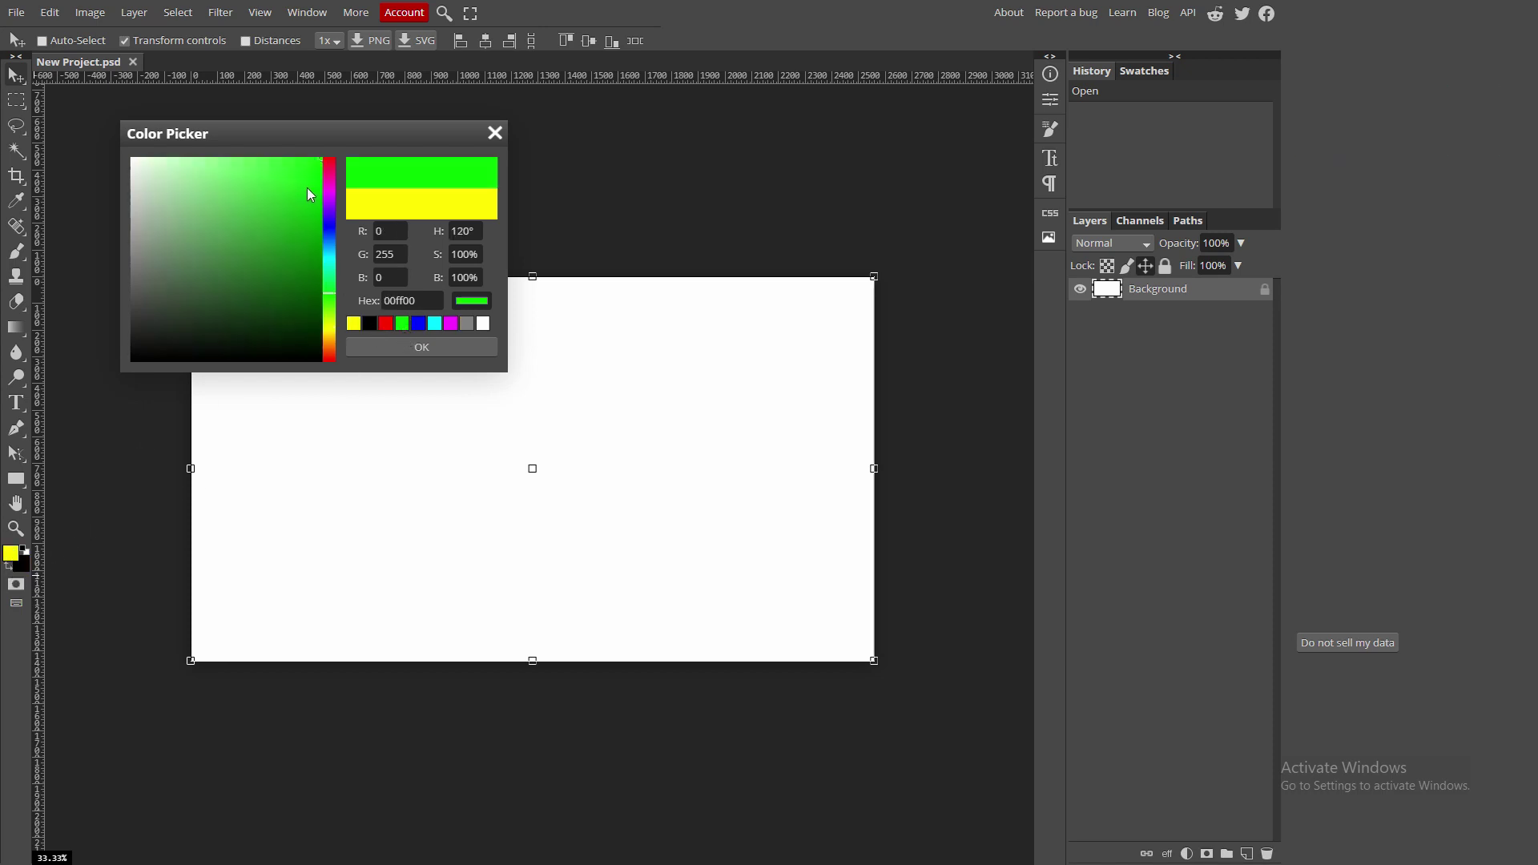
pyautogui.click(405, 350)
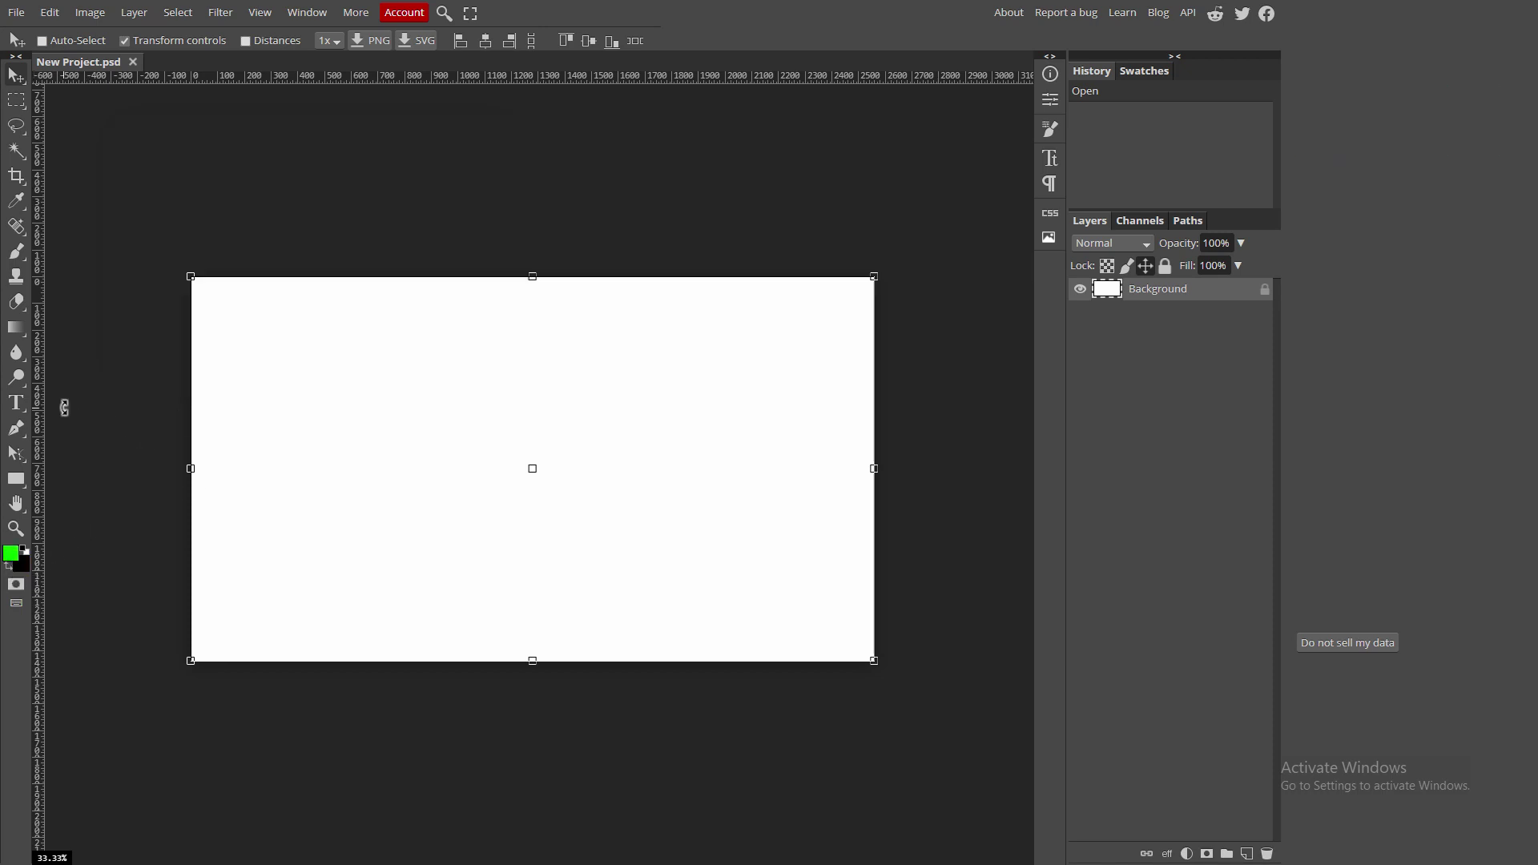
pyautogui.rightClick(21, 341)
pyautogui.click(96, 353)
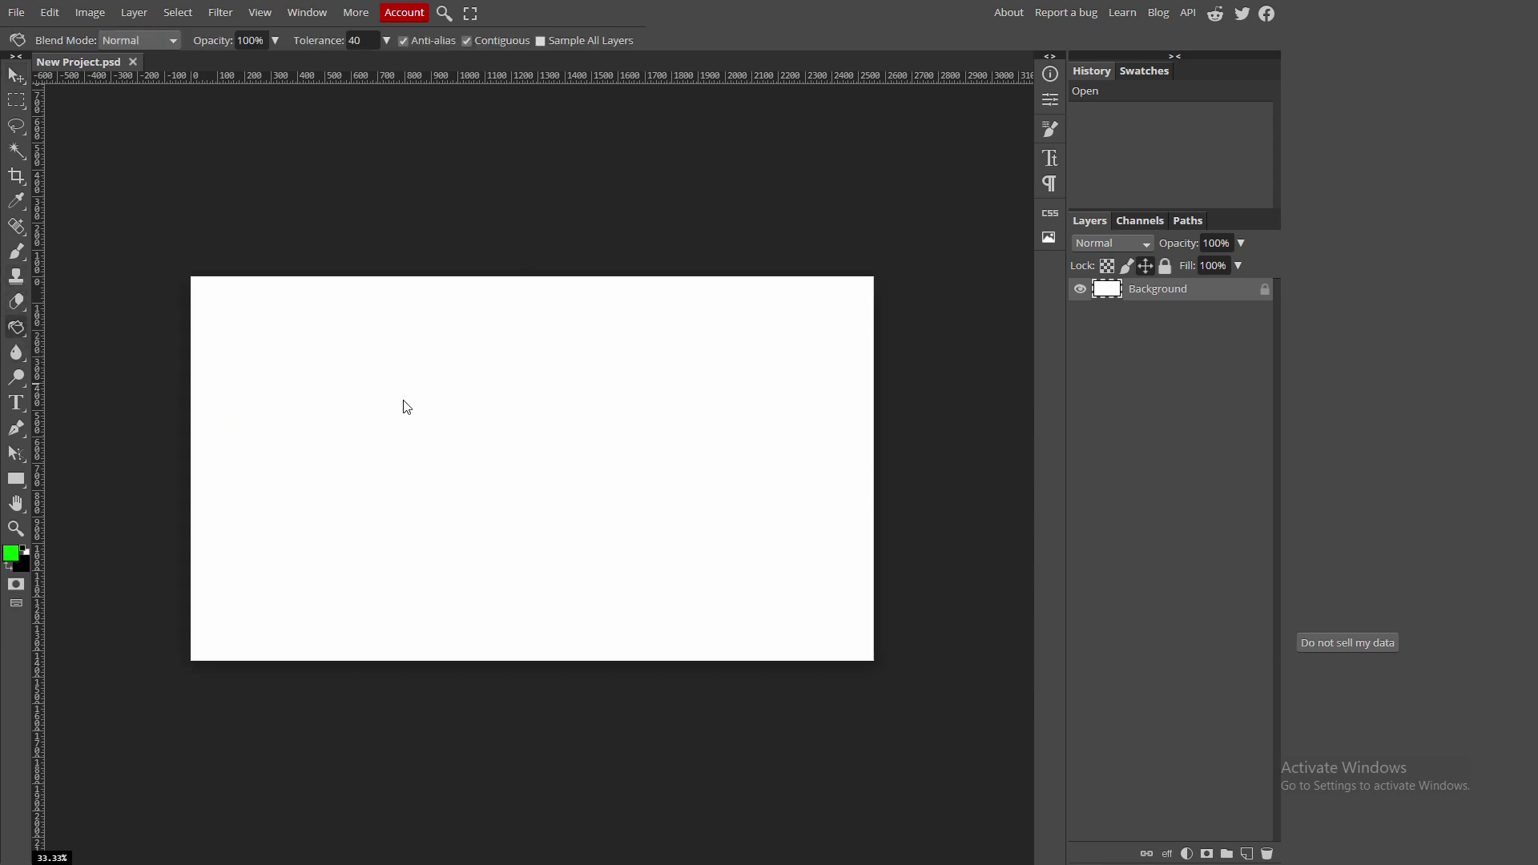
pyautogui.click(403, 407)
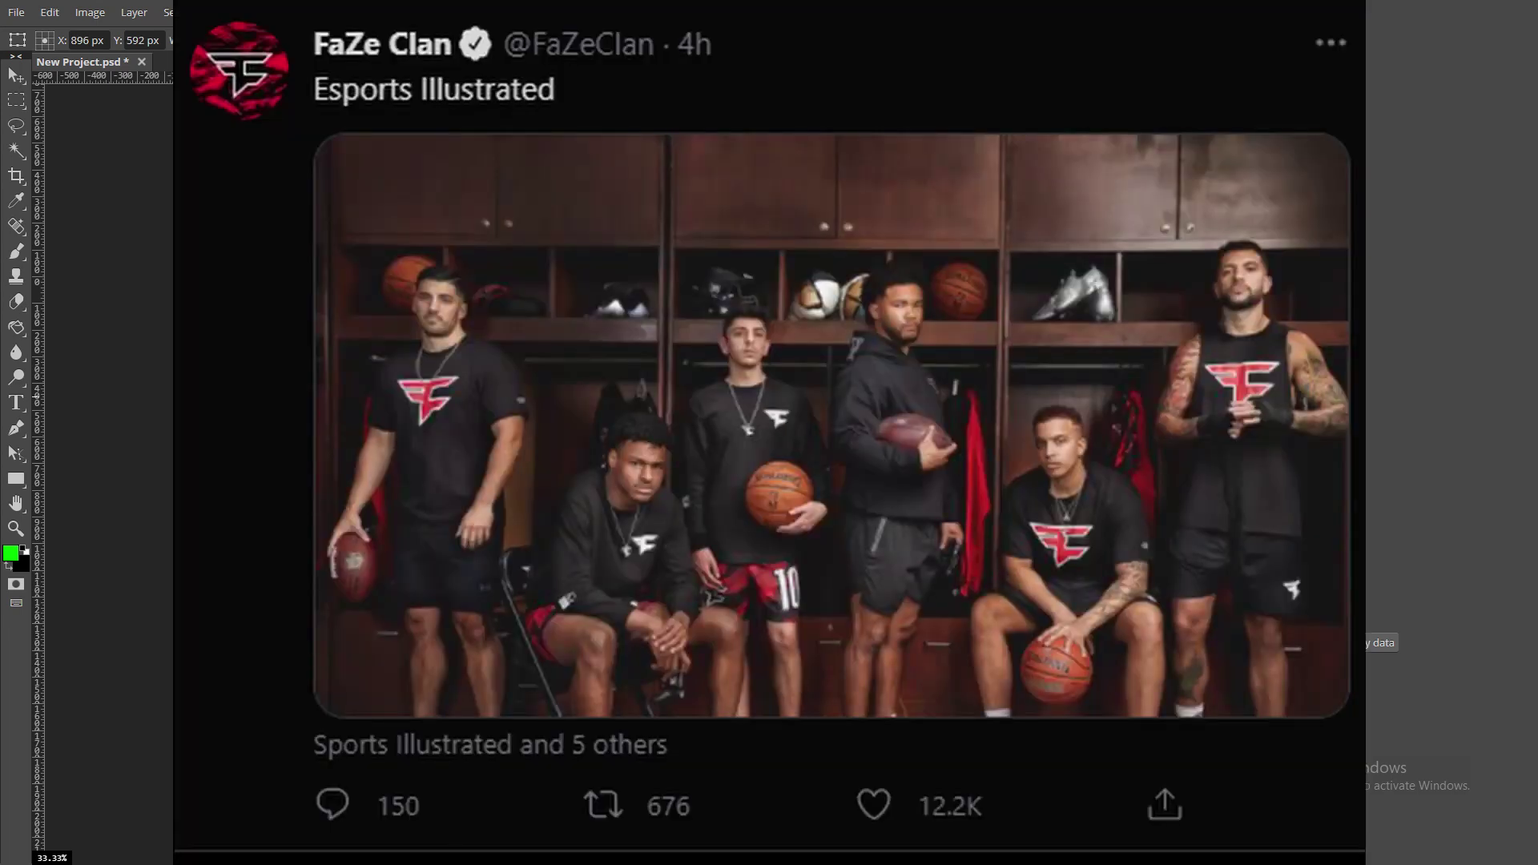
# Step: Enlarge the placed tweet screenshot and move it toward the canvas's left side, leaving a vertical strip free on the right
pyautogui.moveTo(433, 431); pyautogui.dragTo(460, 431)
pyautogui.moveTo(456, 440); pyautogui.dragTo(579, 439)
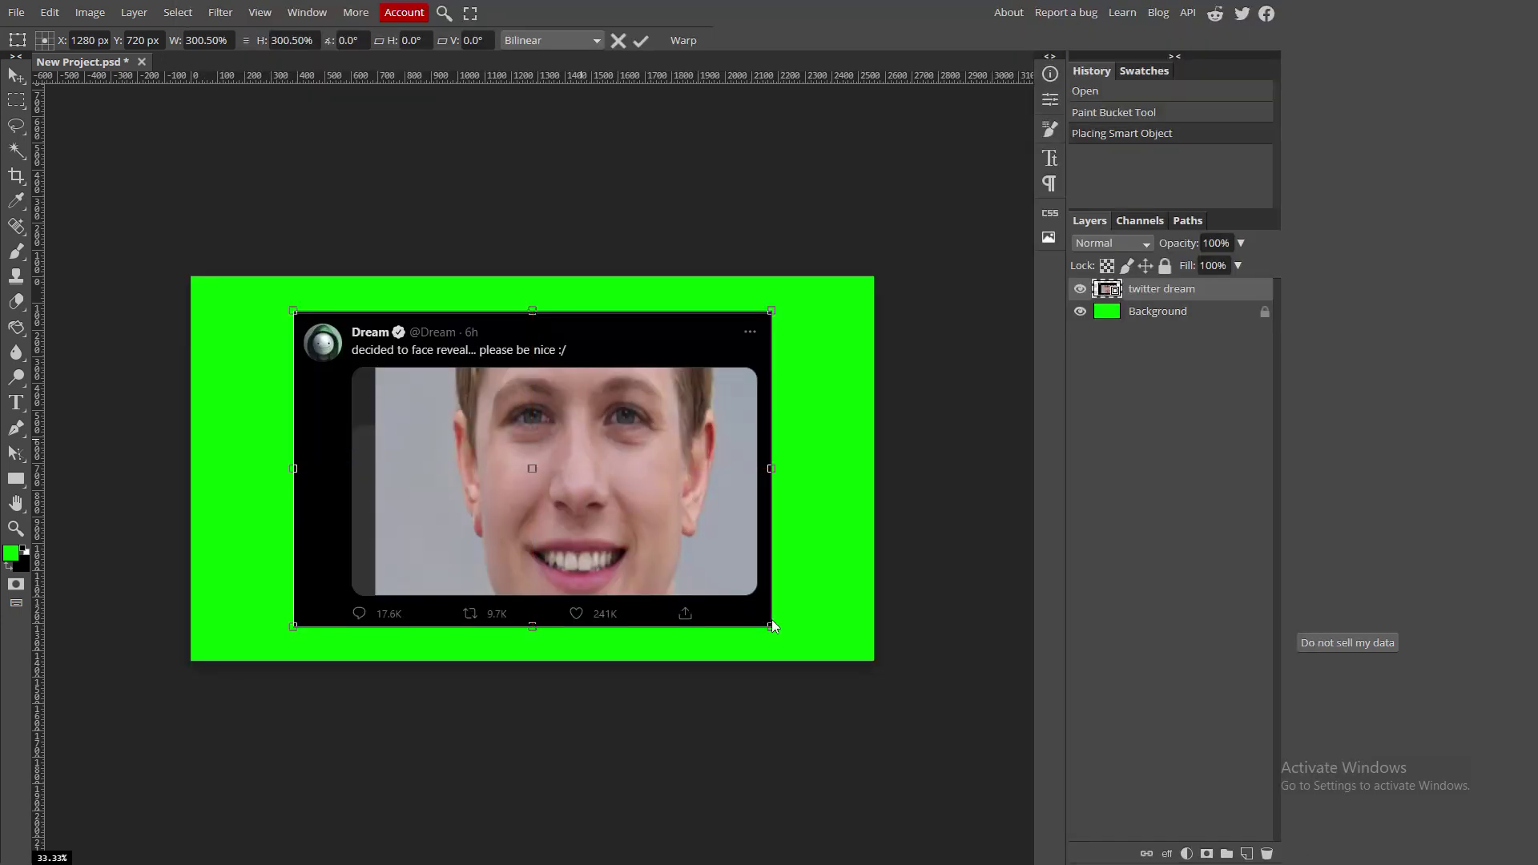
pyautogui.moveTo(772, 627); pyautogui.dragTo(803, 640)
pyautogui.moveTo(650, 528); pyautogui.dragTo(572, 479)
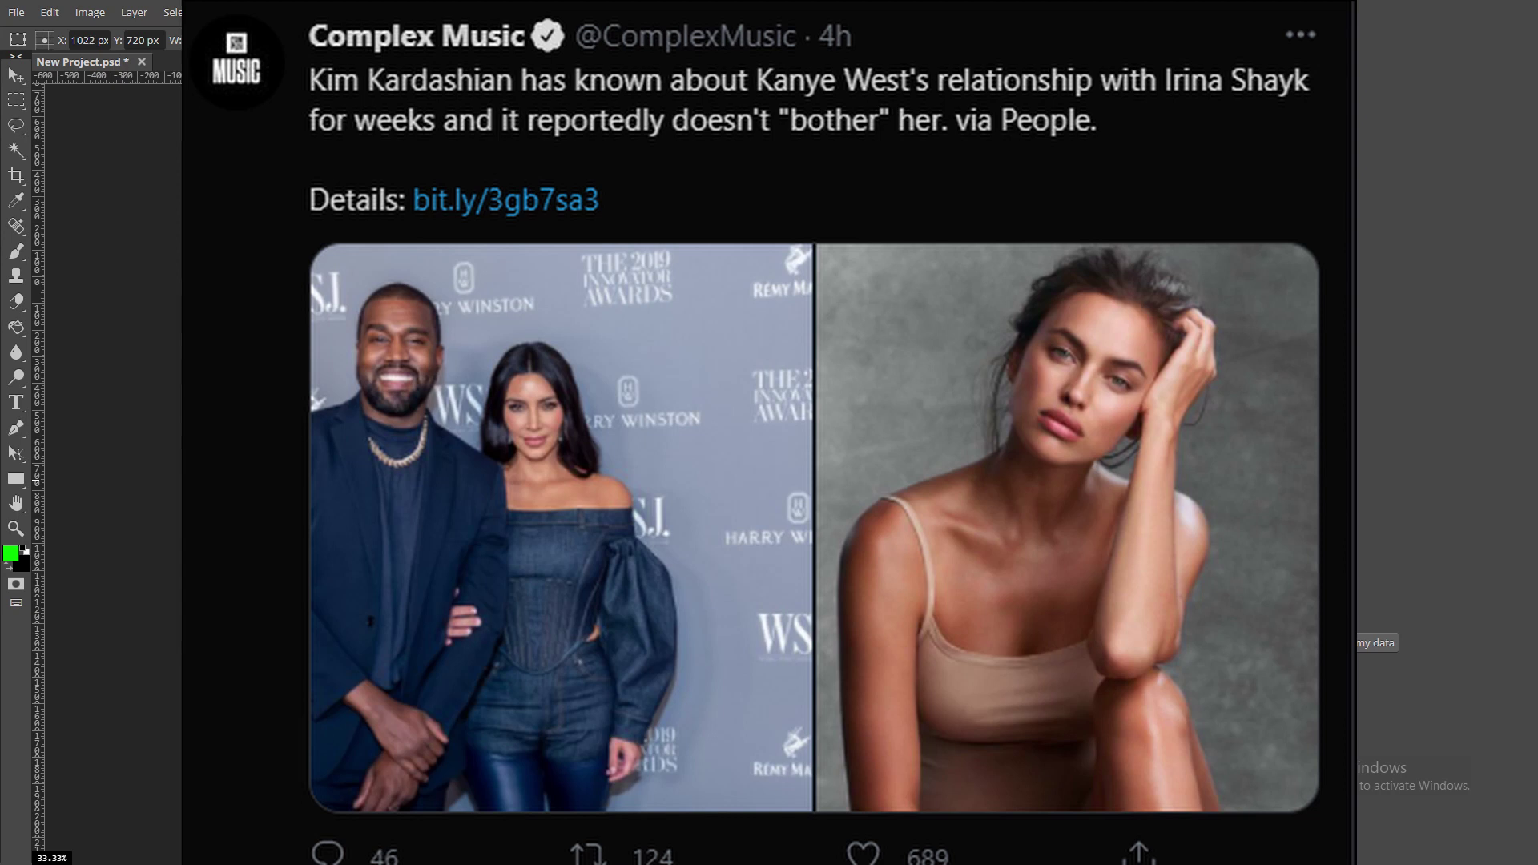
pyautogui.moveTo(570, 481); pyautogui.dragTo(575, 480)
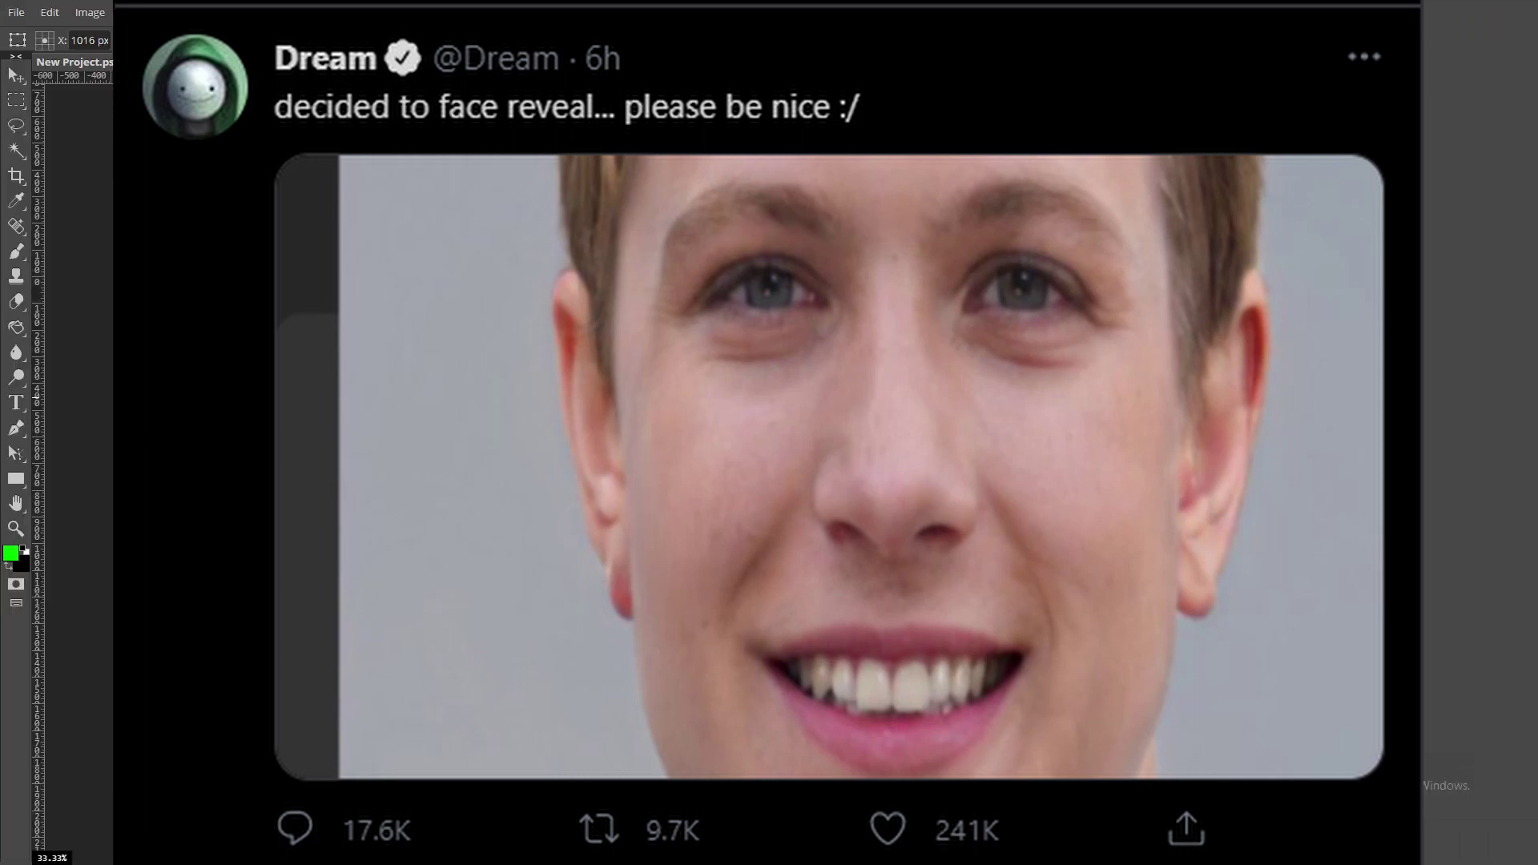
pyautogui.press('g')
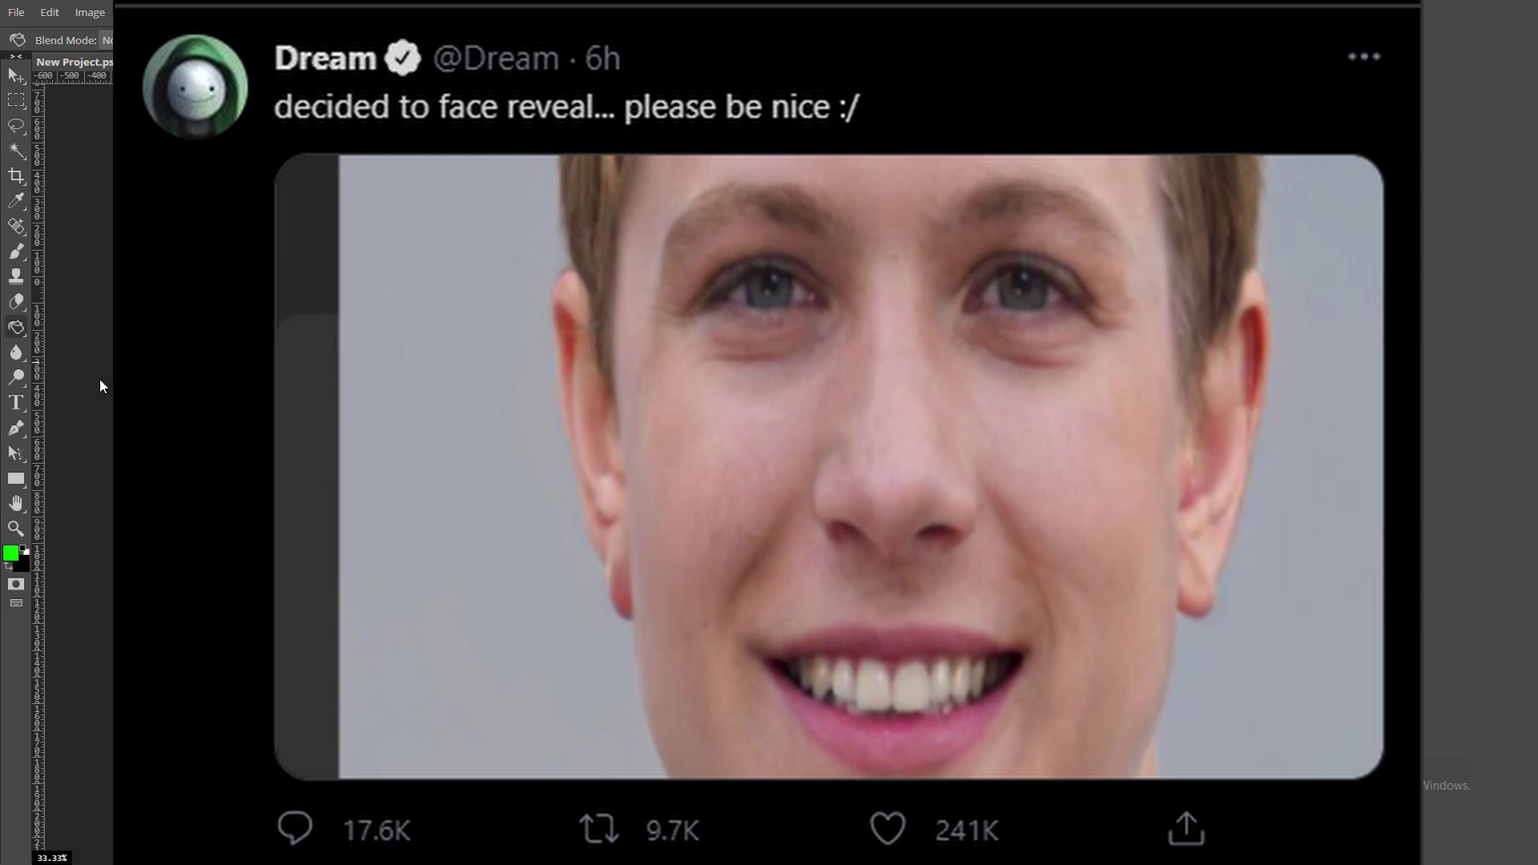
# Step: Scale the pasted pixel-art character to 275% and place it beside the tweet, standing on the canvas's bottom edge
pyautogui.click(15, 75)
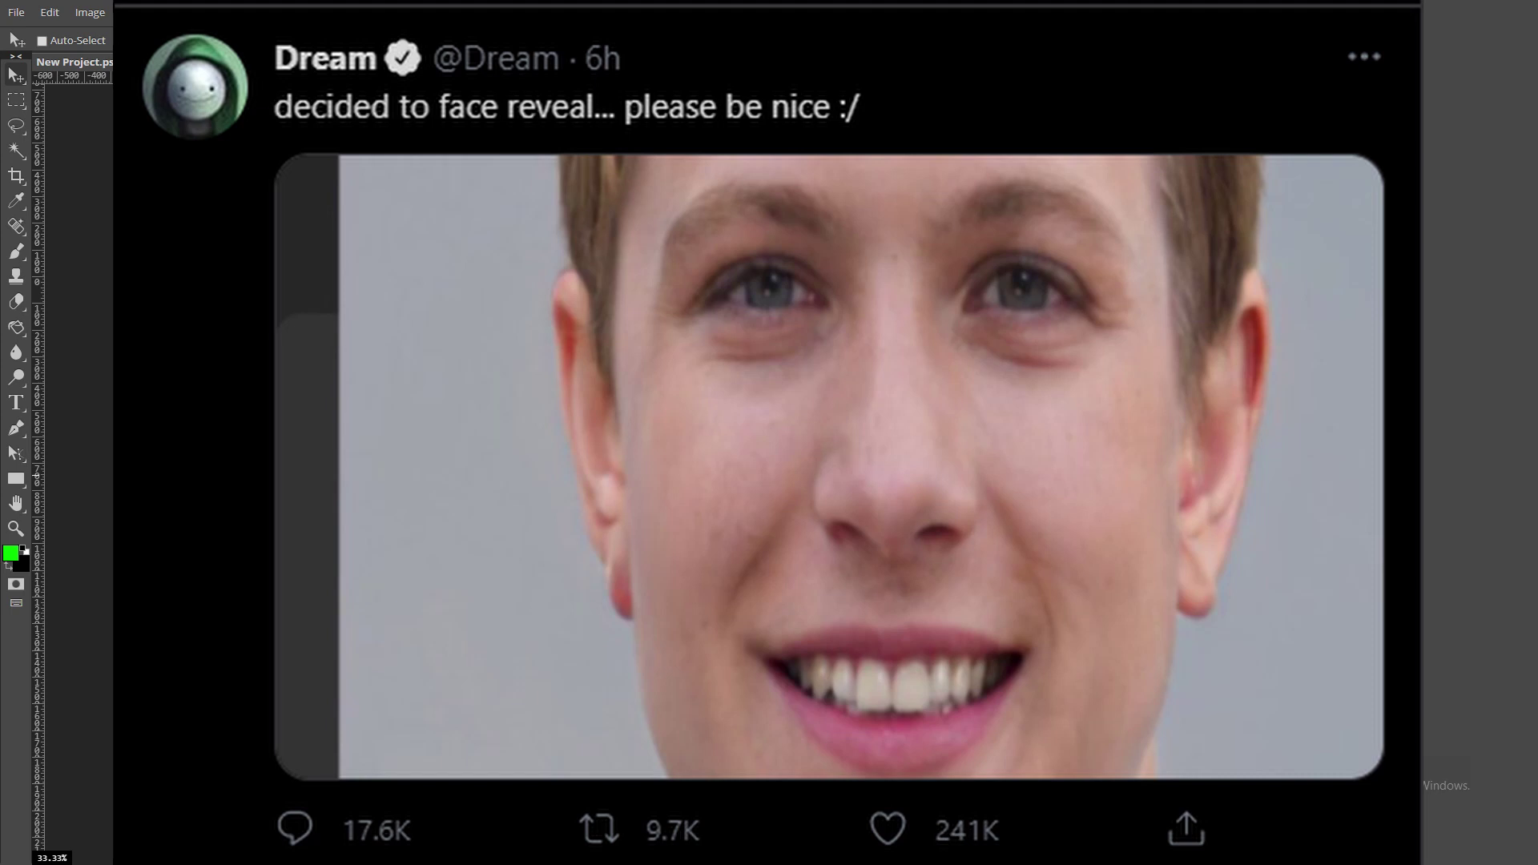
pyautogui.hotkey('ctrl', 't')
pyautogui.moveTo(757, 329); pyautogui.dragTo(751, 305)
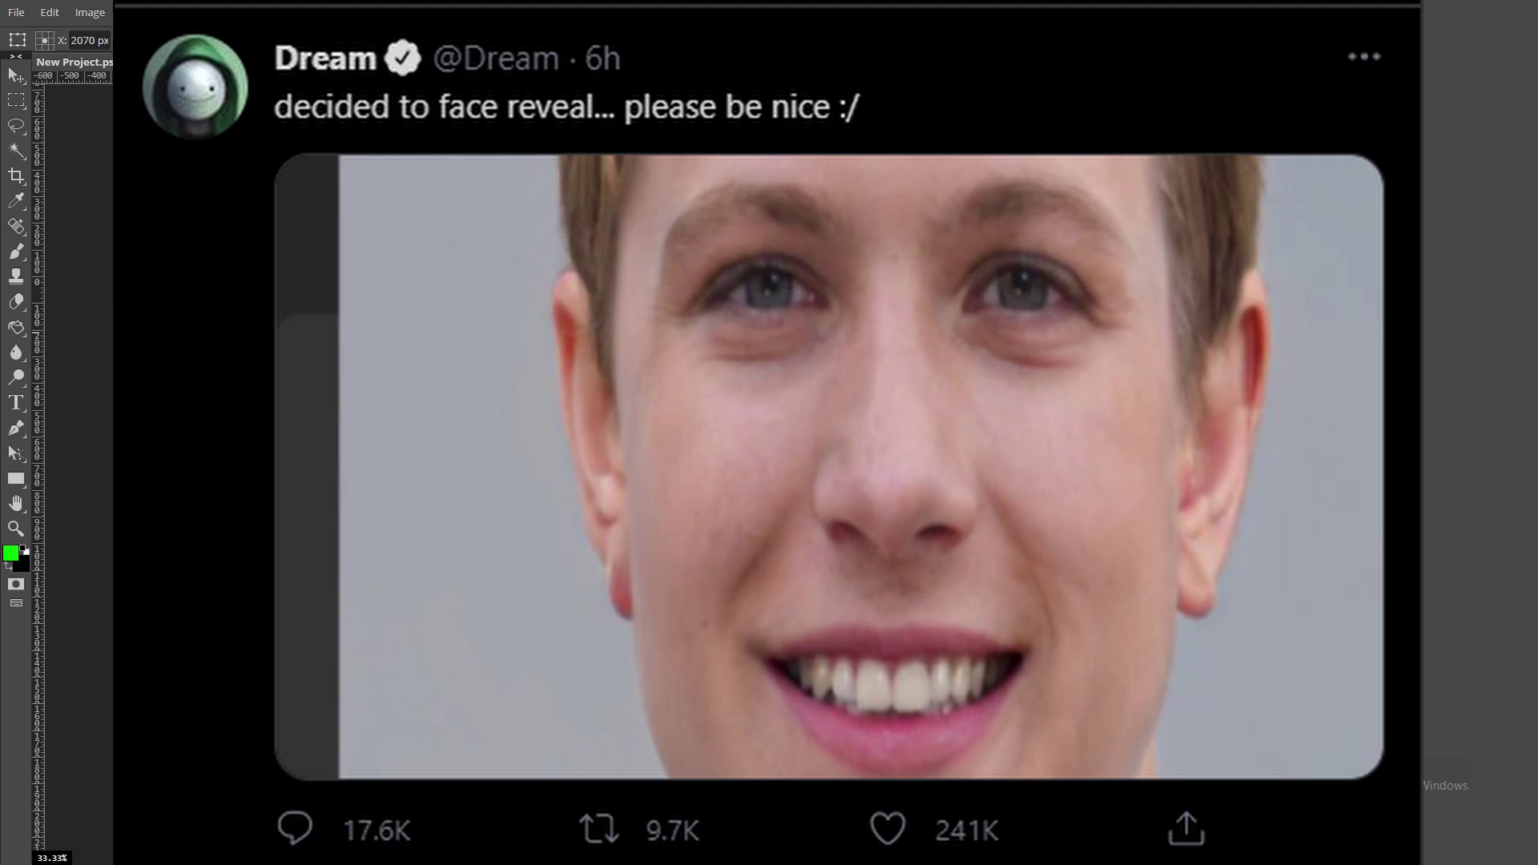
pyautogui.moveTo(745, 332); pyautogui.dragTo(784, 385)
pyautogui.moveTo(798, 436); pyautogui.dragTo(802, 478)
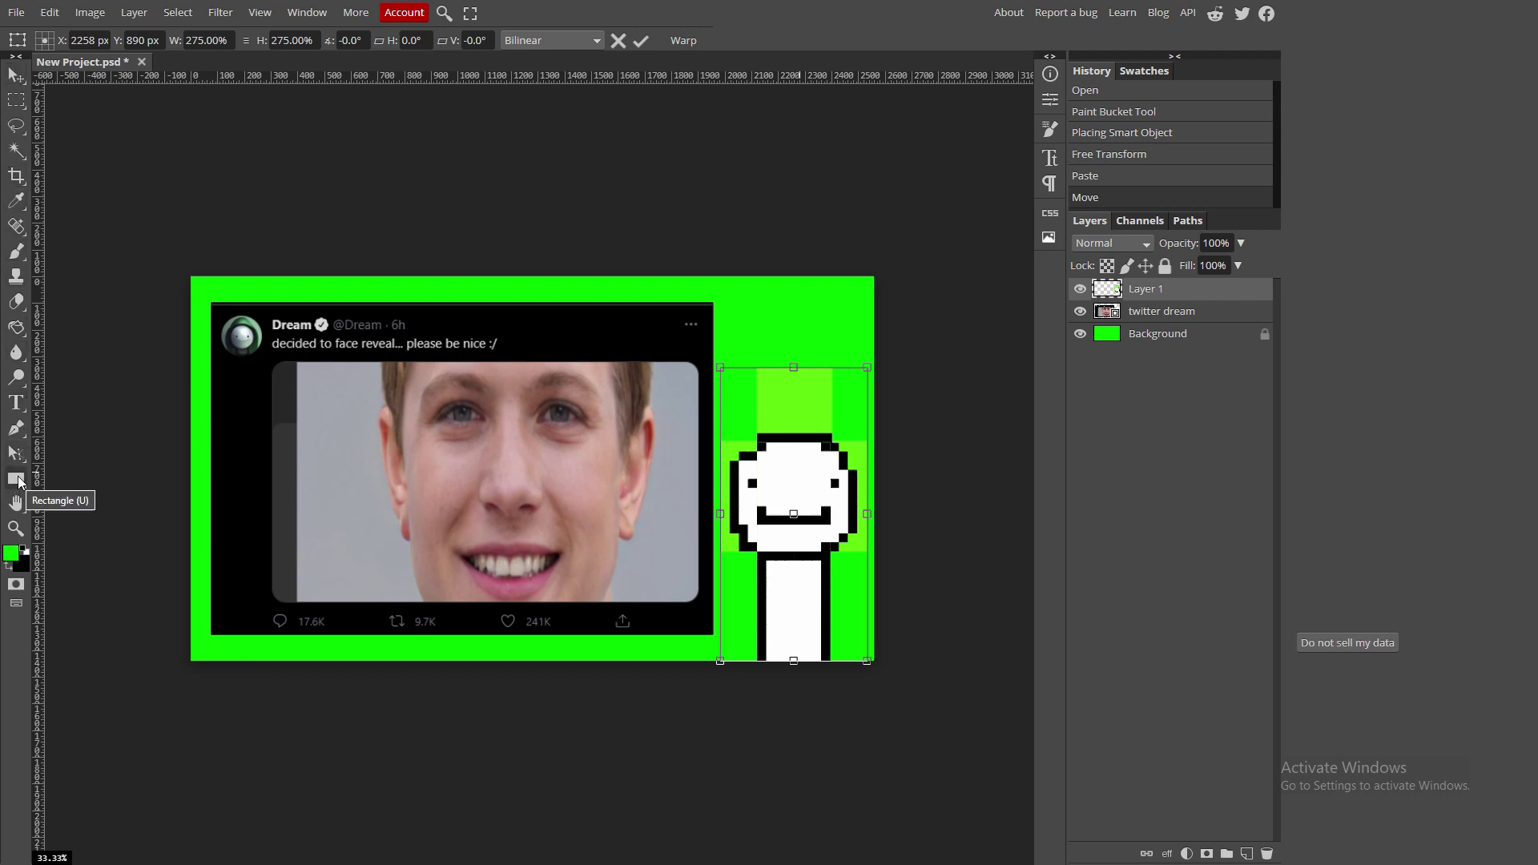
pyautogui.click(17, 126)
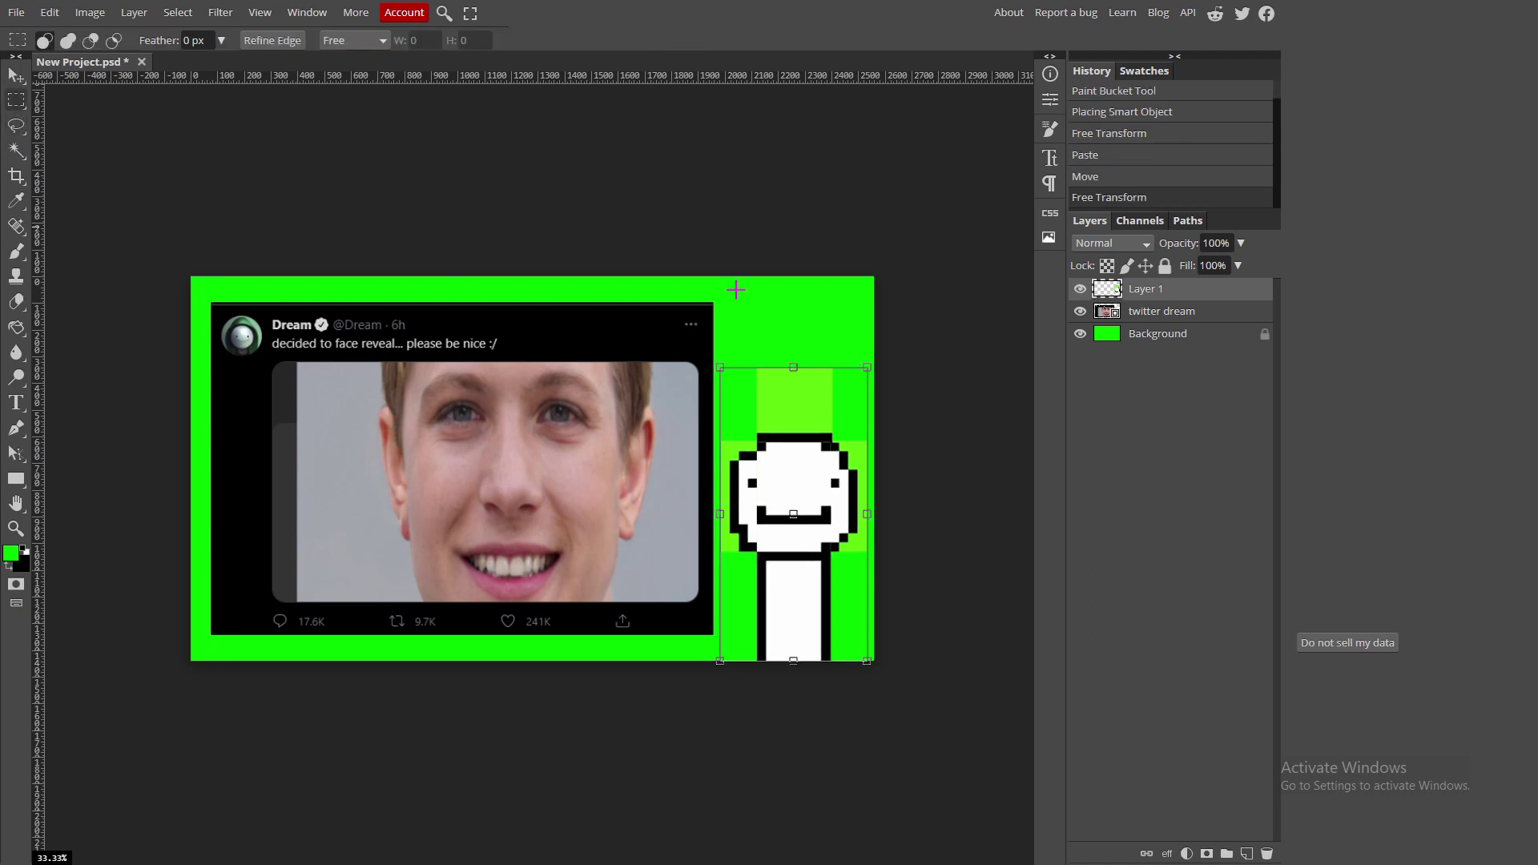
# Step: On the Background layer, select the full-height rectangular strip from the tweet's right edge to the canvas edge
pyautogui.click(1162, 335)
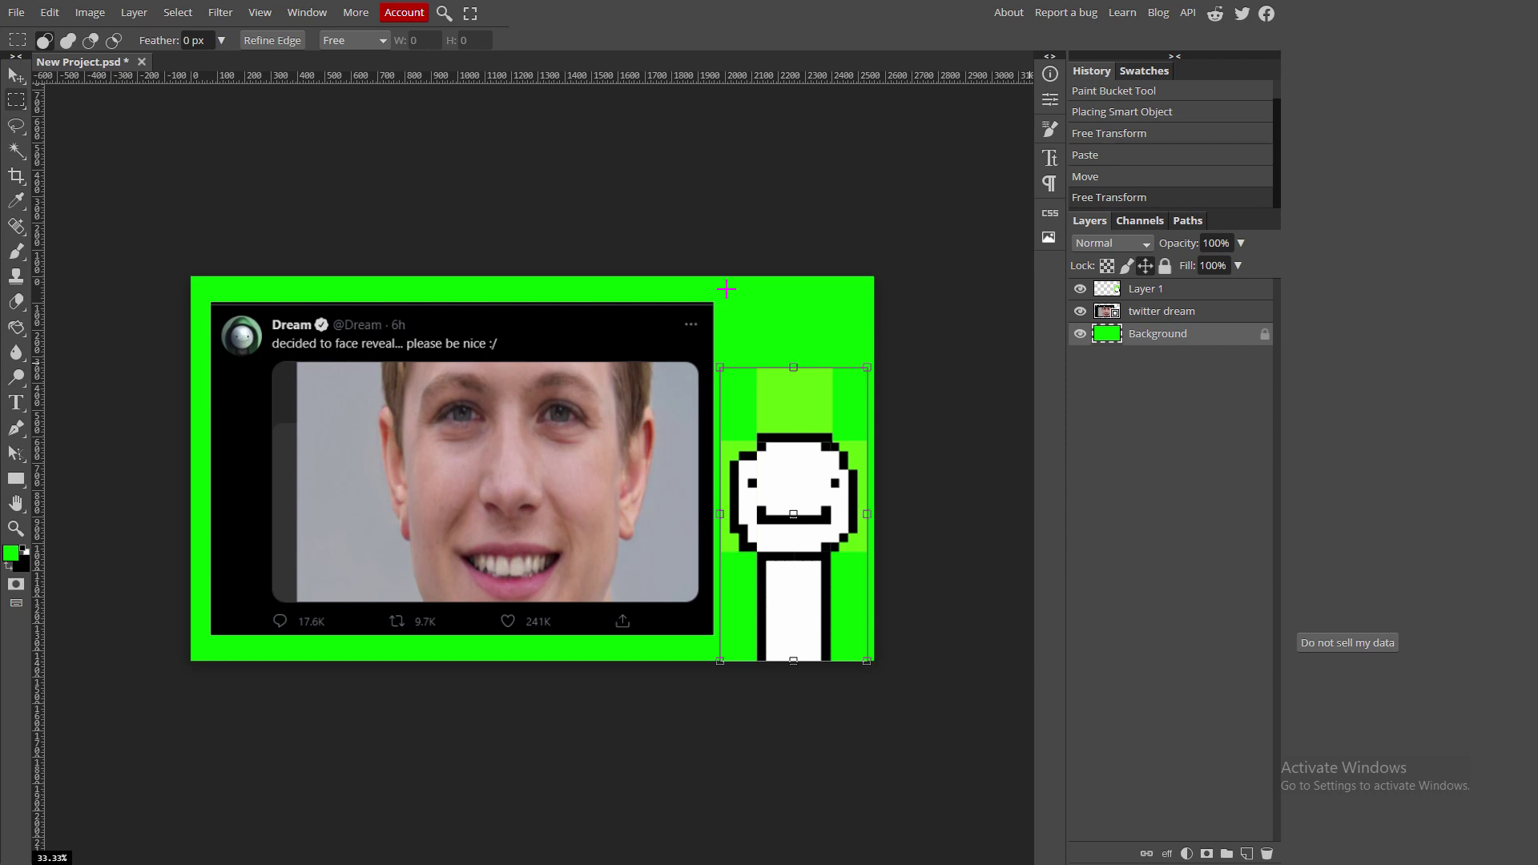
pyautogui.moveTo(727, 288); pyautogui.dragTo(770, 367)
pyautogui.moveTo(837, 500); pyautogui.dragTo(887, 671)
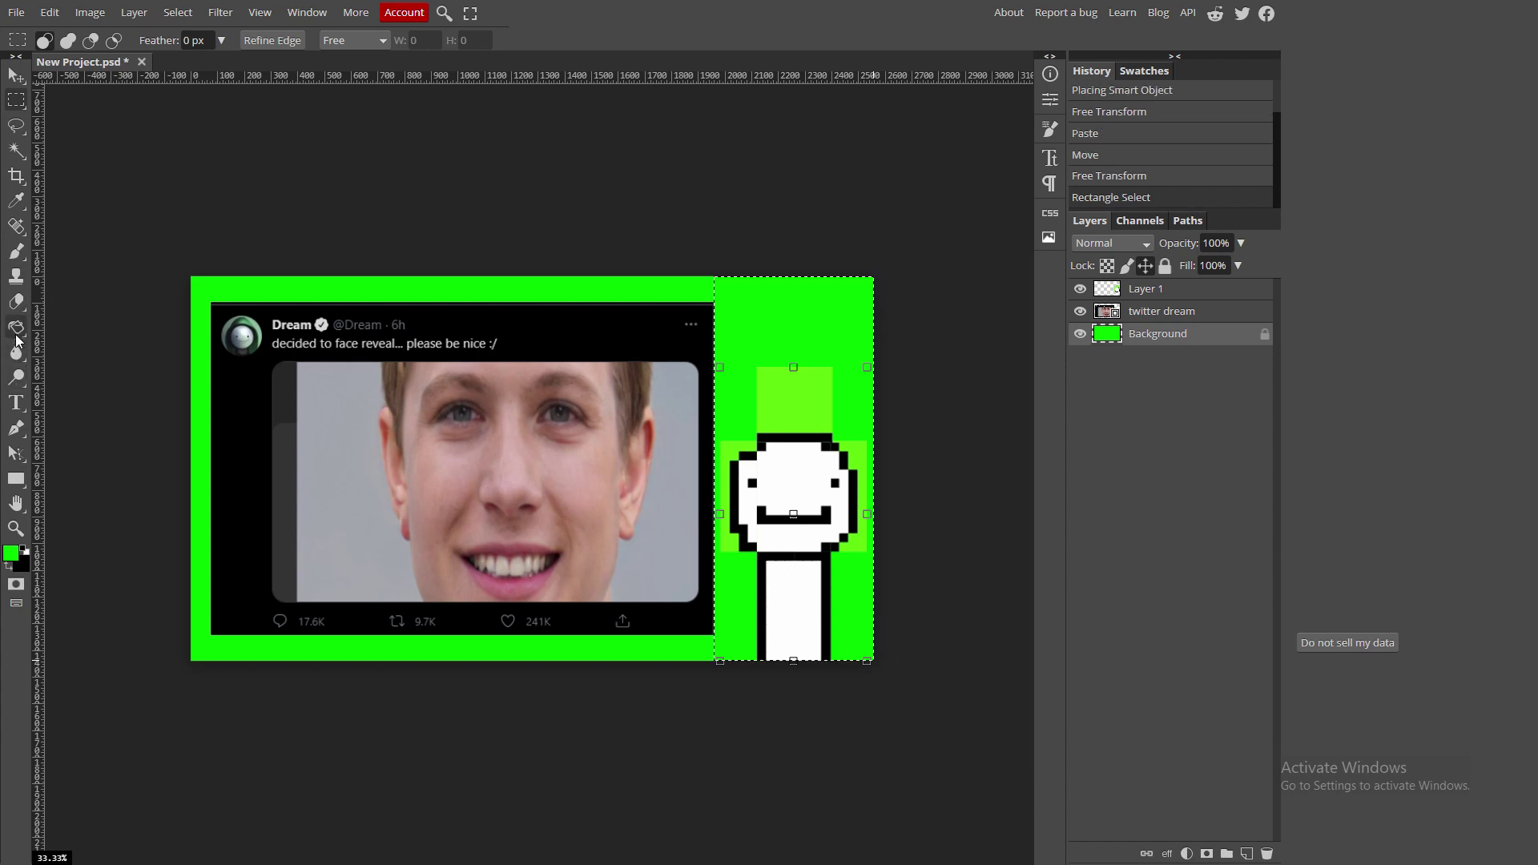
# Step: Set the foreground colour to a bright sky blue and fill the selected strip of the Background layer with the Paint Bucket
pyautogui.click(11, 553)
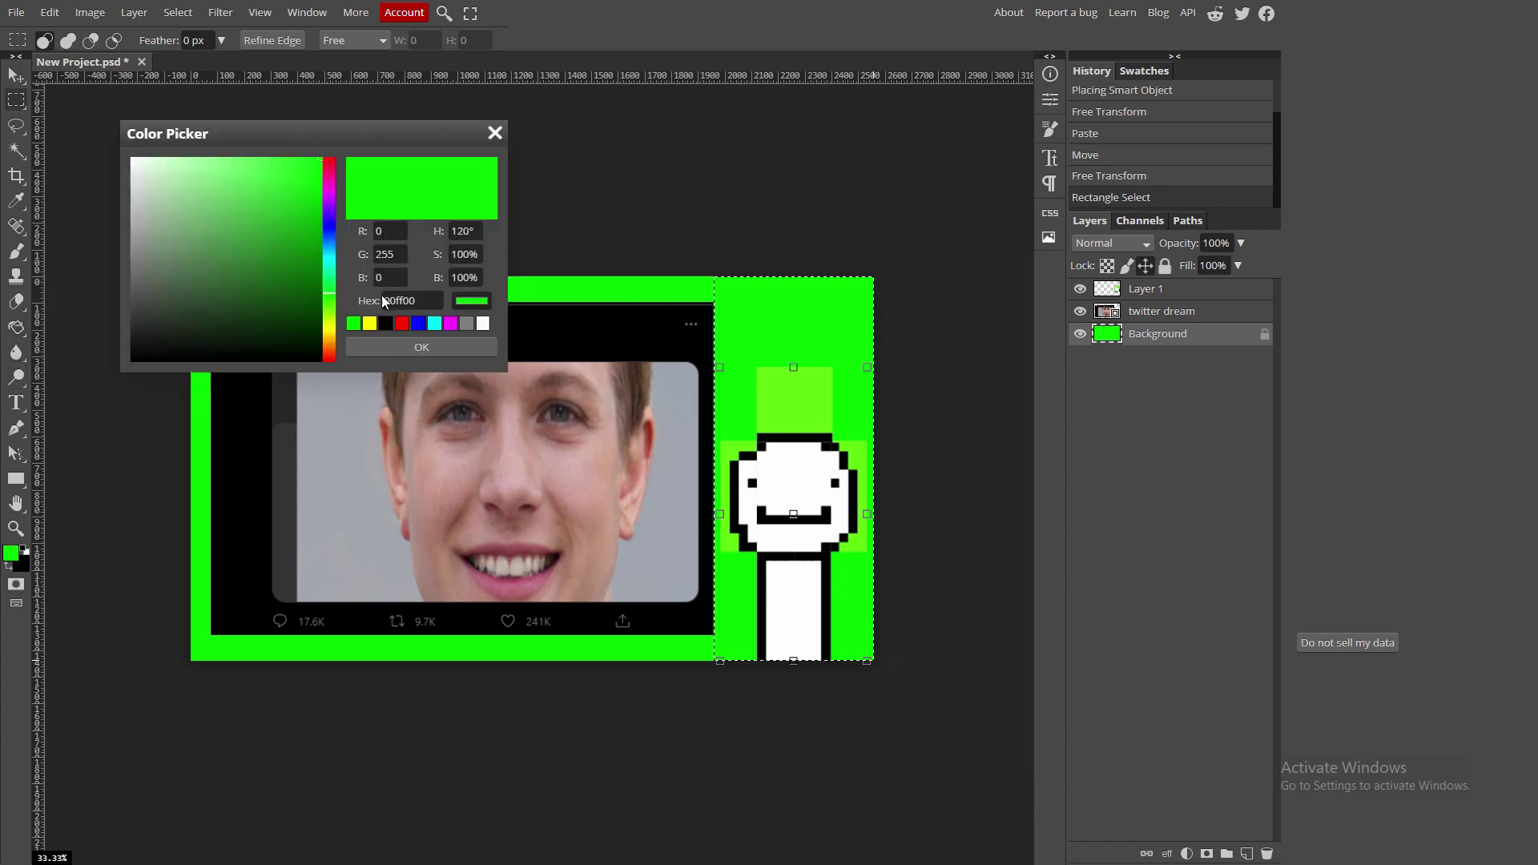
pyautogui.click(434, 323)
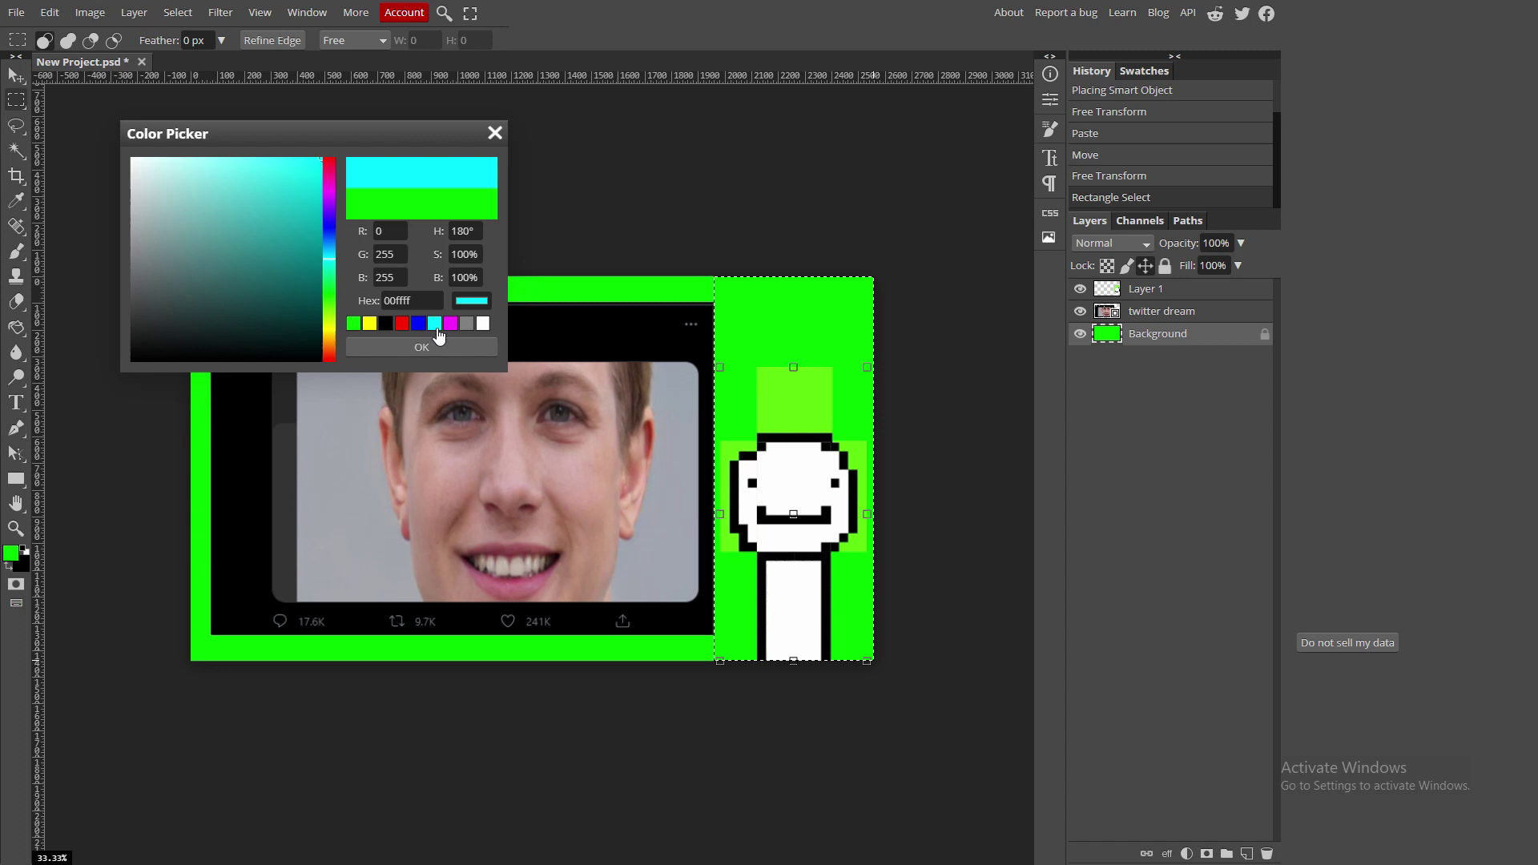
pyautogui.click(329, 247)
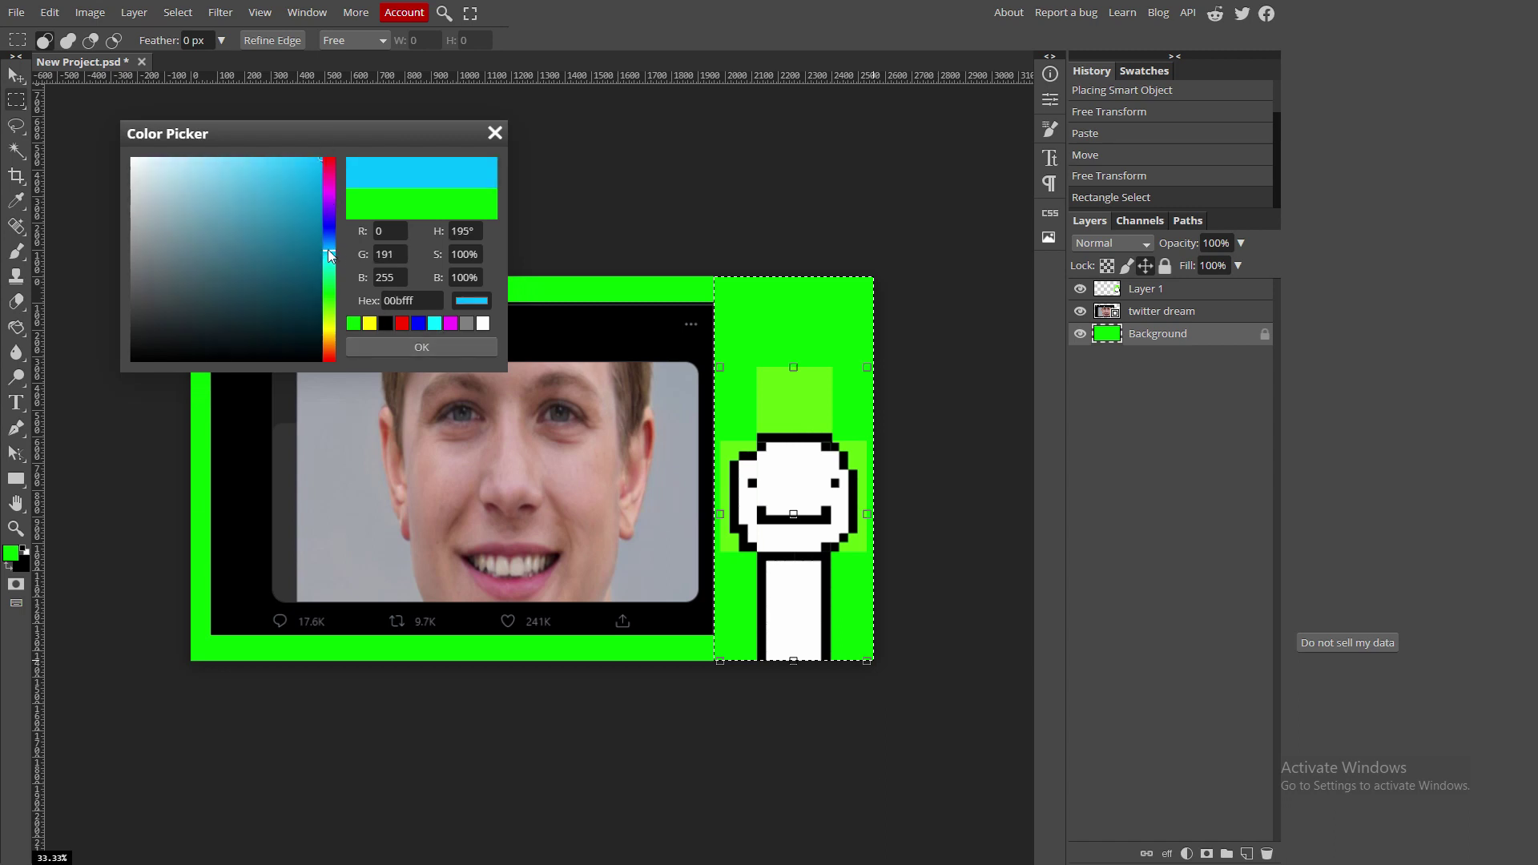
pyautogui.click(435, 347)
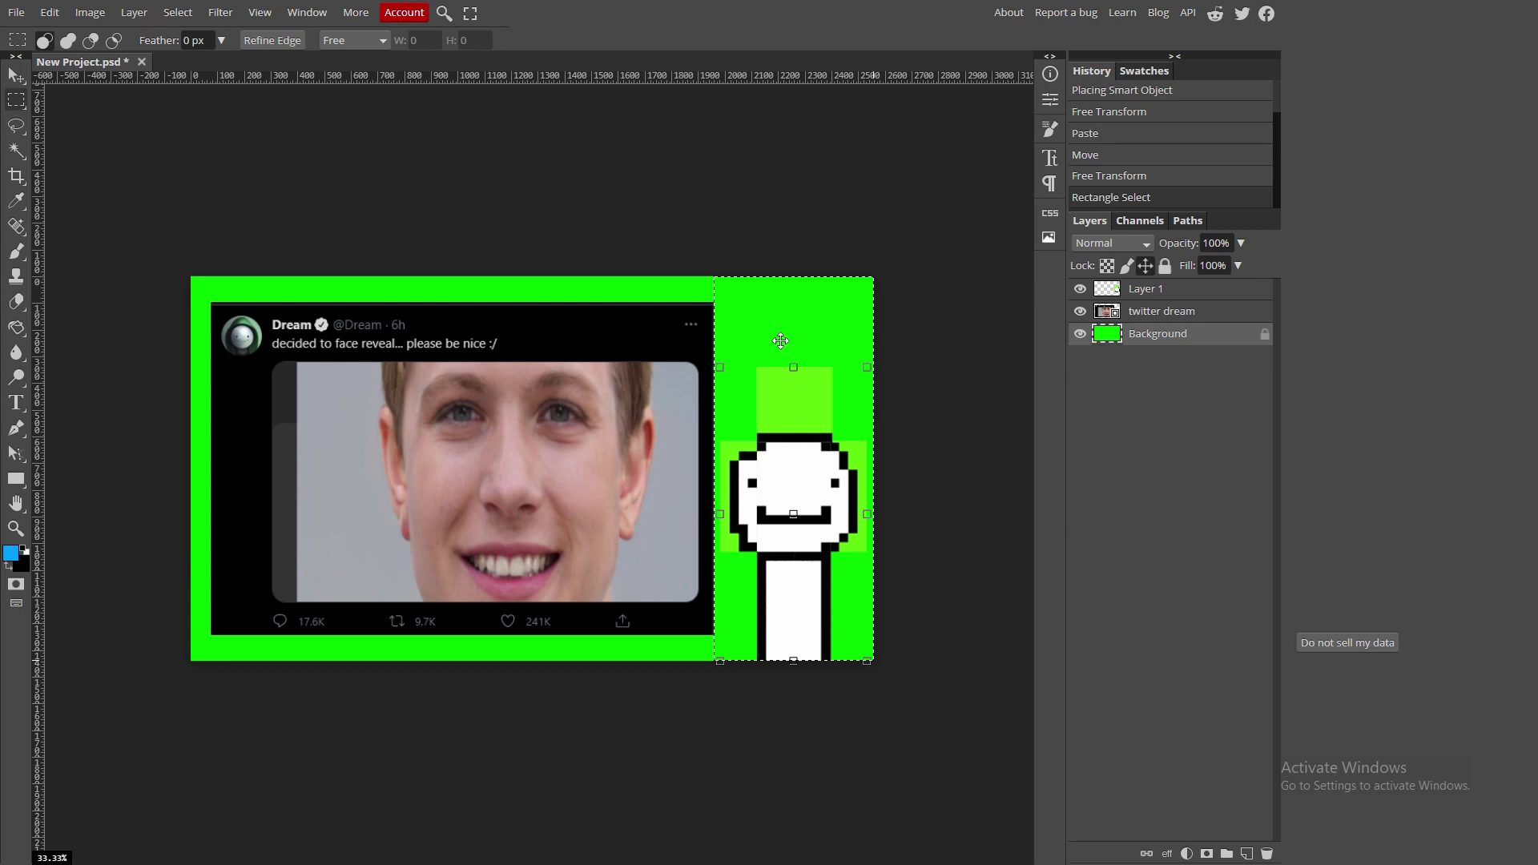
pyautogui.click(13, 330)
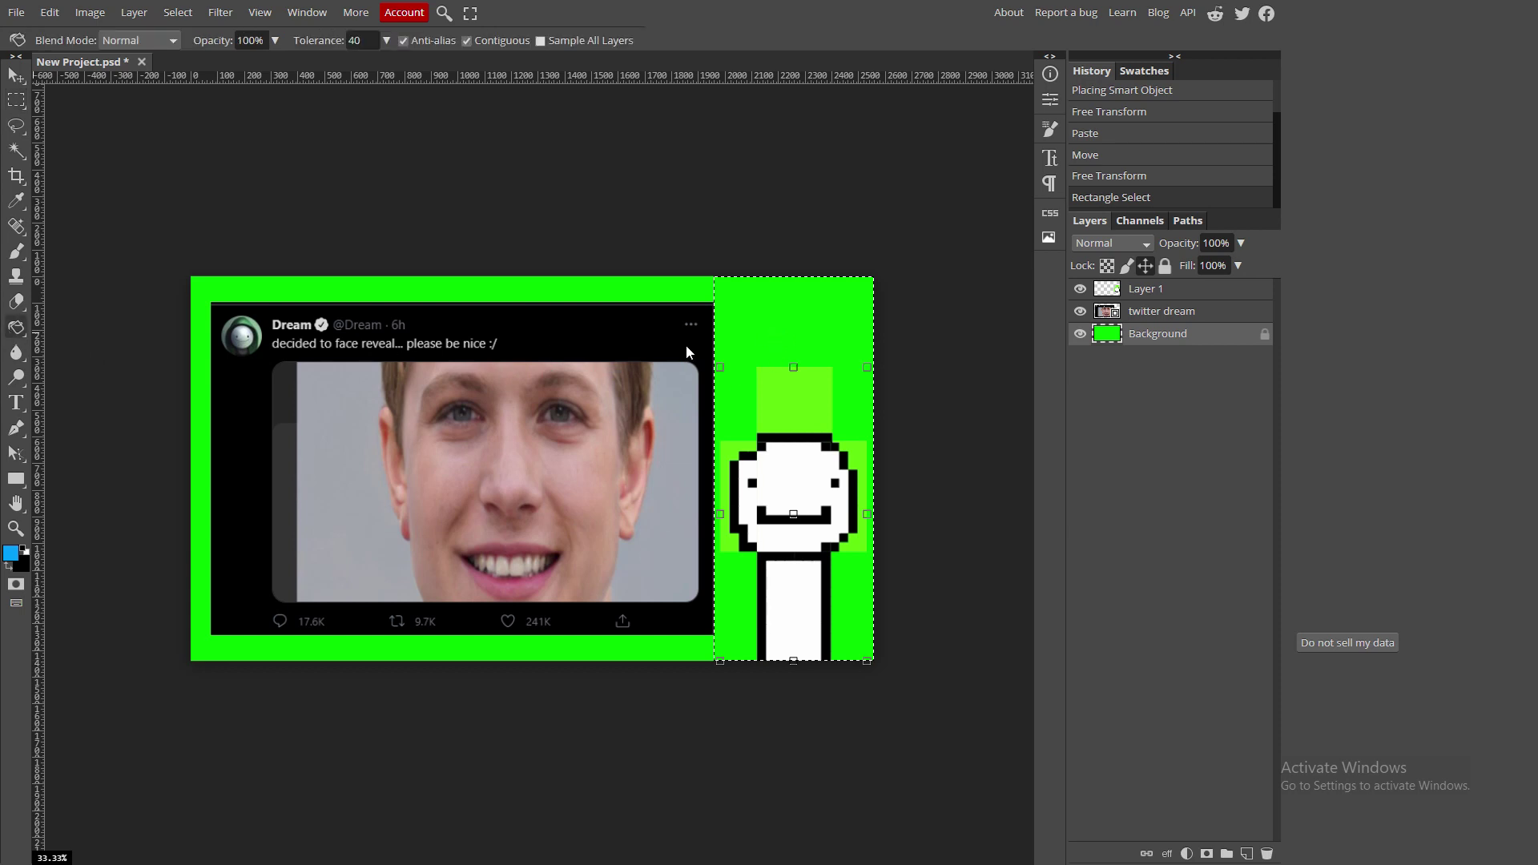
pyautogui.click(790, 317)
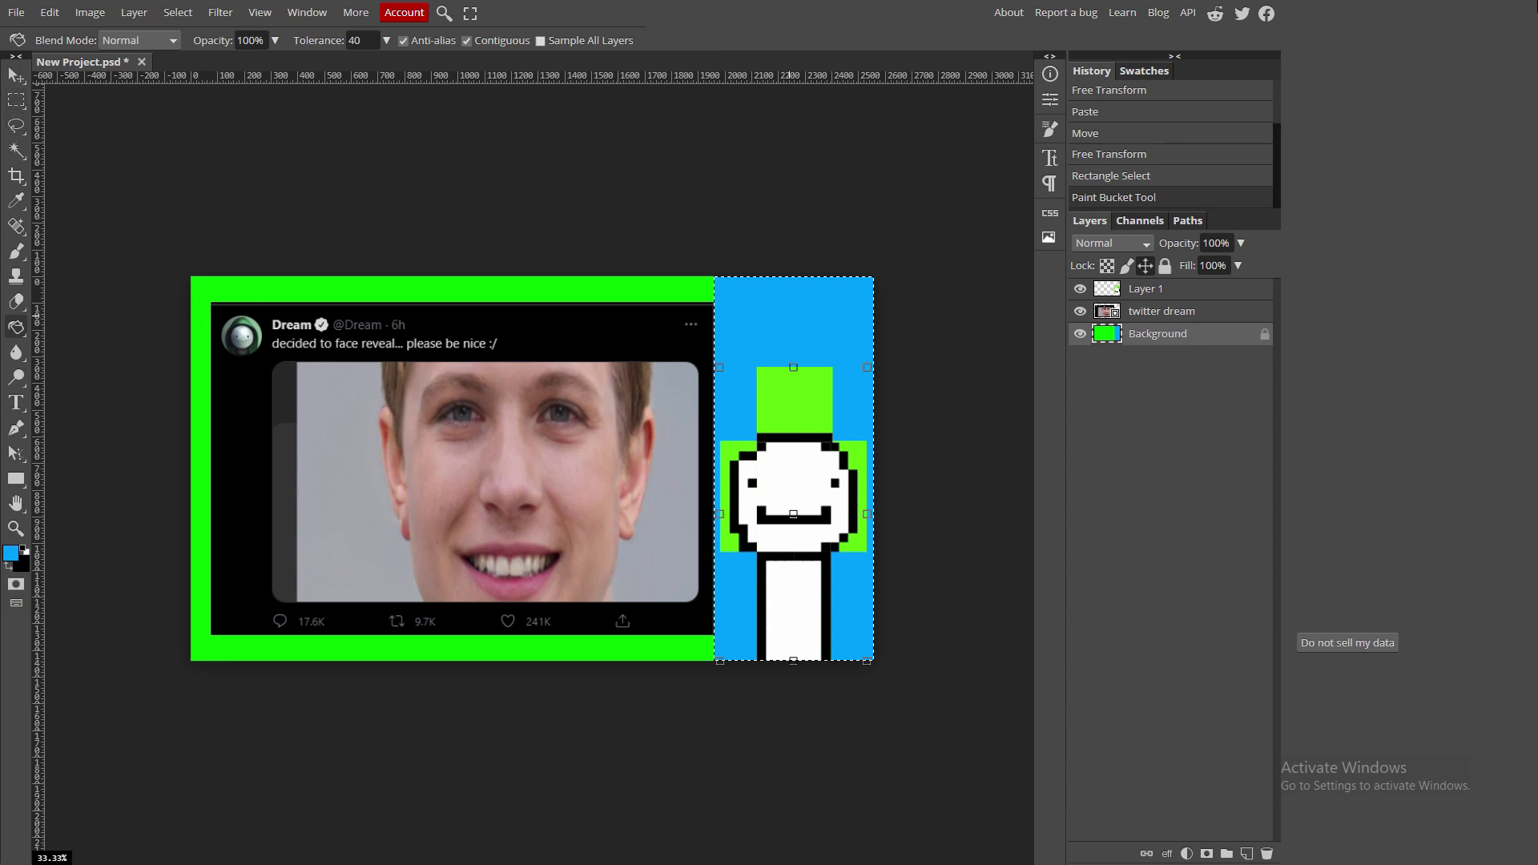
# Step: Make the character's layer, Layer 1, active and clear the strip selection
pyautogui.click(1193, 314)
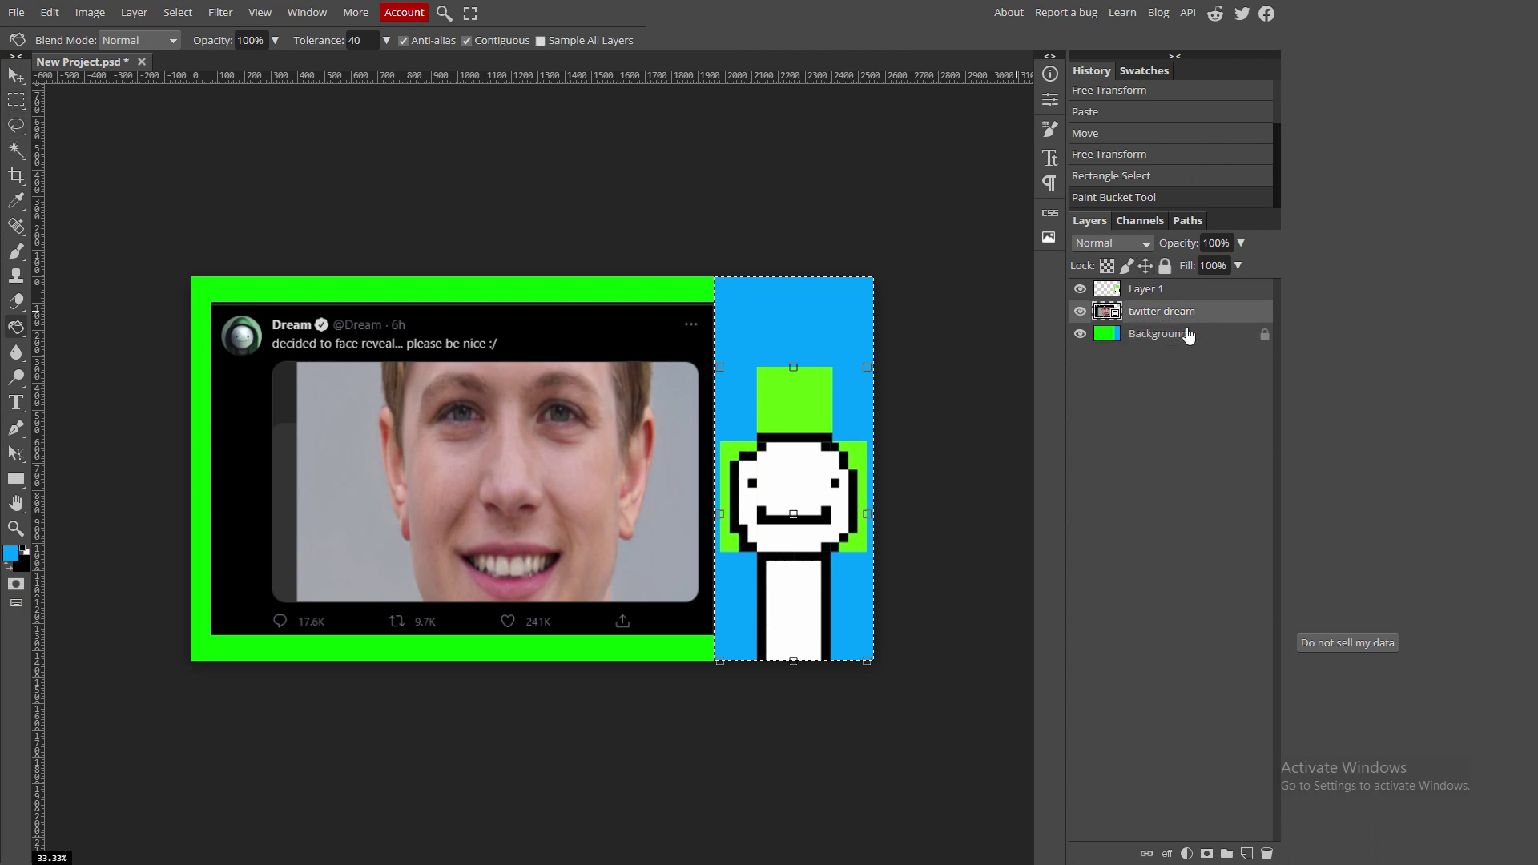
pyautogui.click(1188, 330)
pyautogui.click(1186, 311)
pyautogui.click(1183, 292)
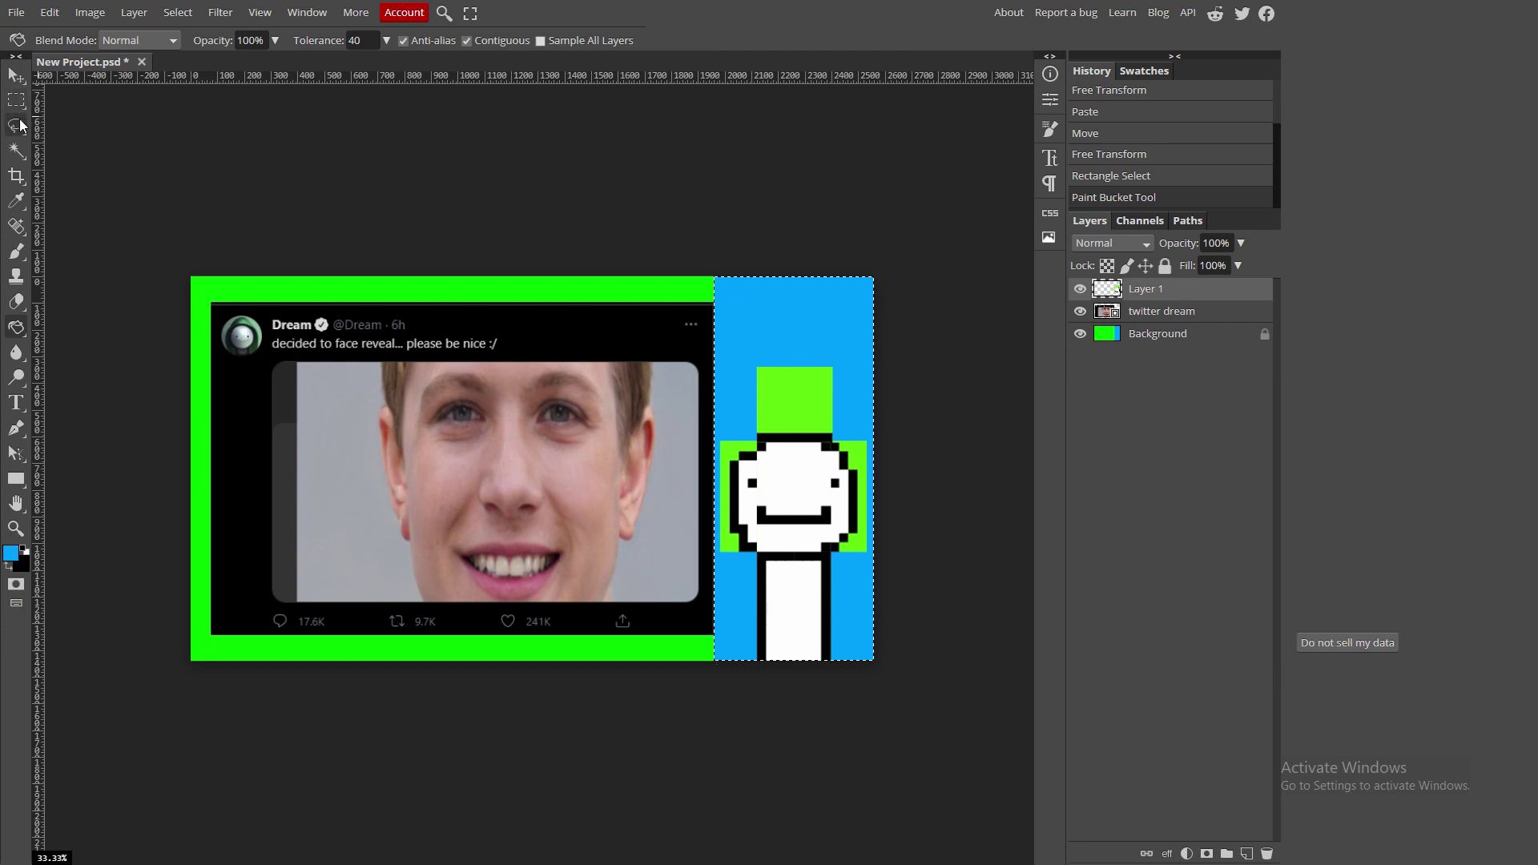
pyautogui.hotkey('ctrl', 'd')
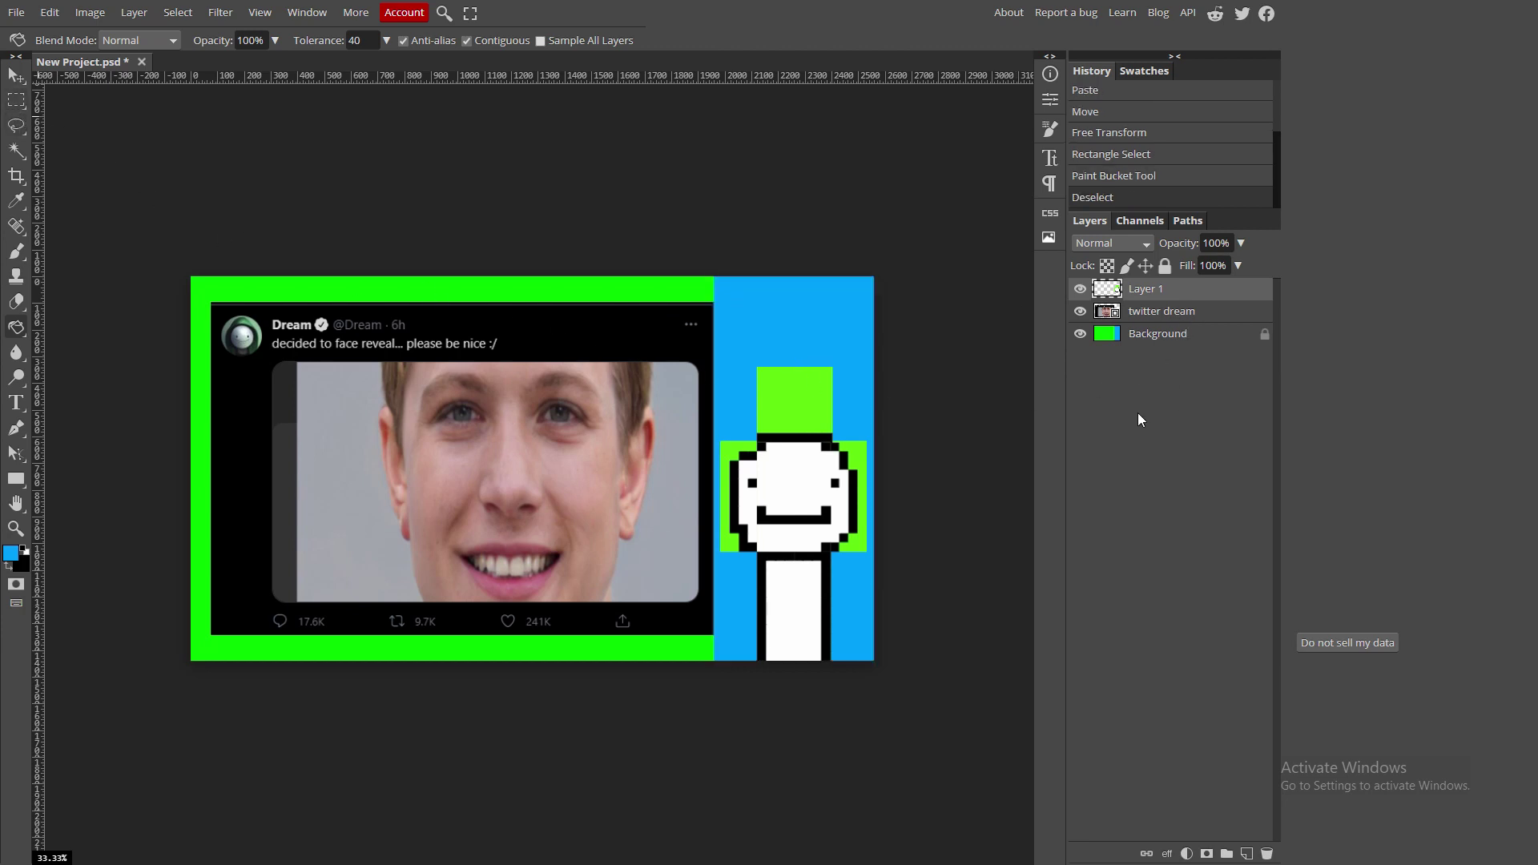